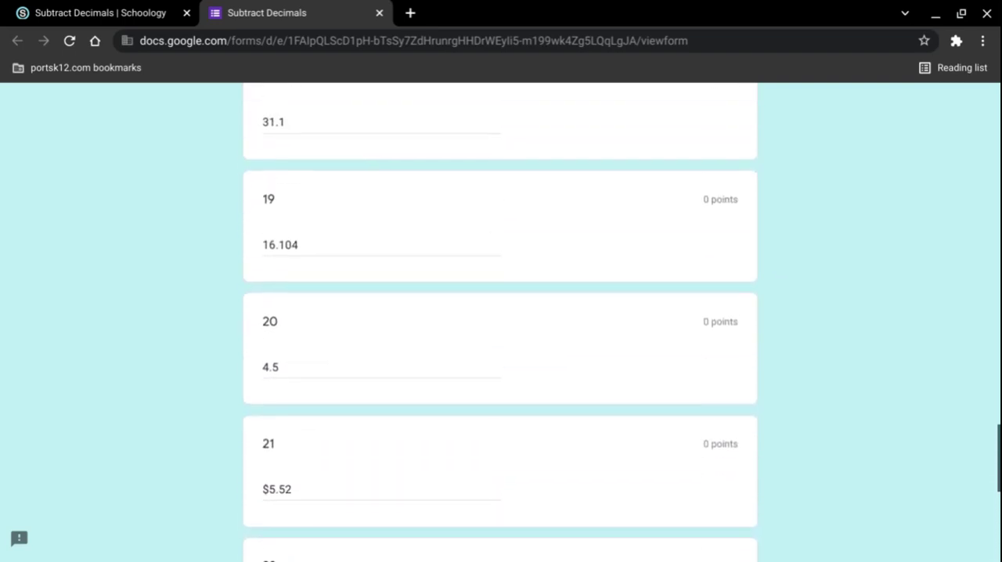
scroll(500, 313, up, 2)
scroll(501, 313, up, 2)
scroll(501, 313, up, 2)
scroll(501, 313, up, 1)
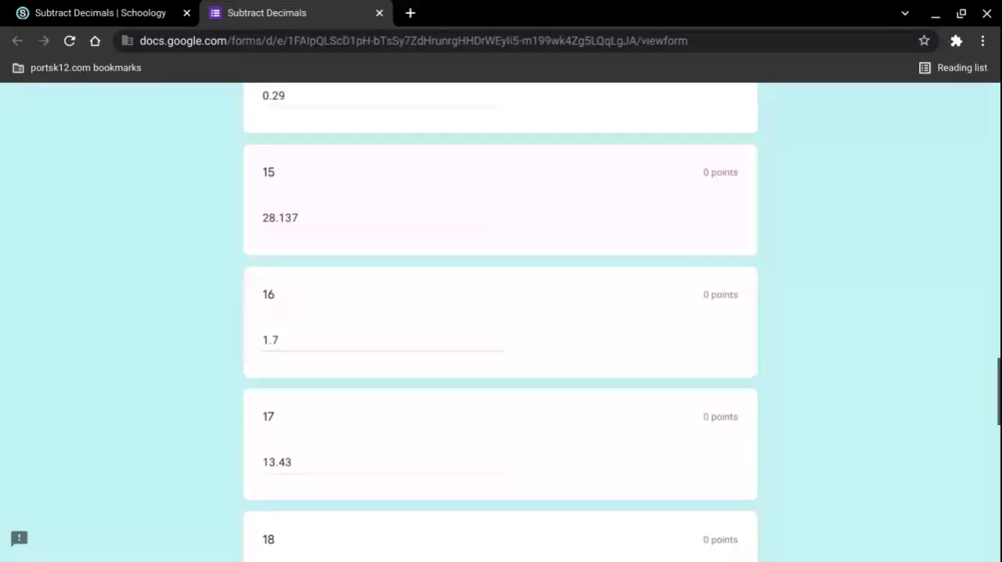
scroll(279, 292, up, 1)
scroll(295, 277, up, 1)
scroll(319, 253, up, 2)
scroll(321, 252, up, 2)
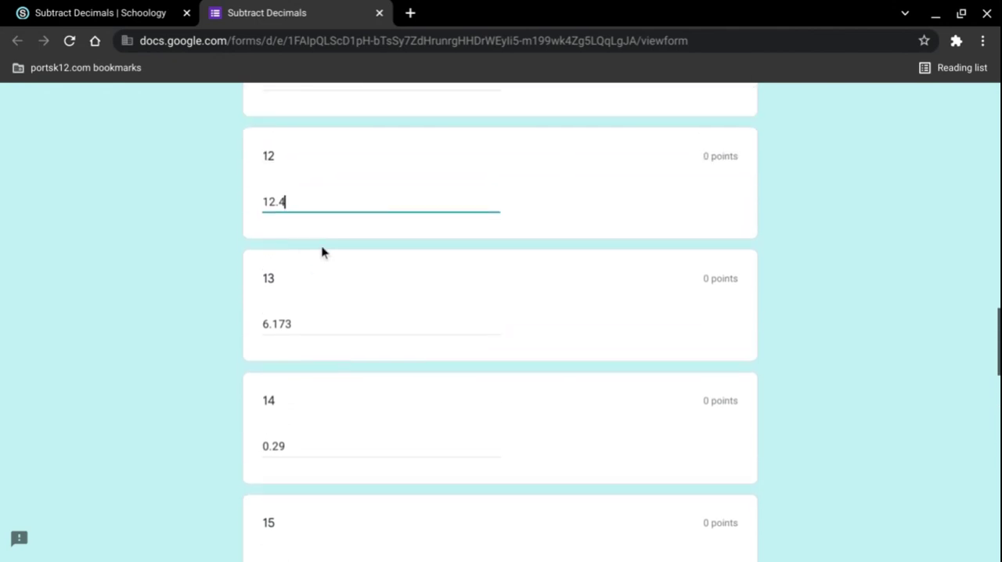
scroll(329, 235, up, 1)
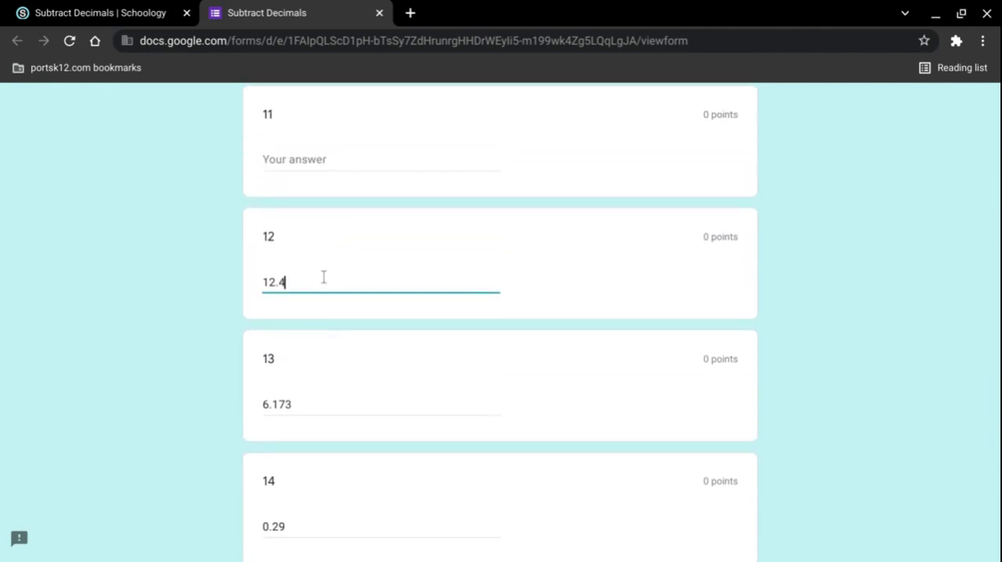
text(3)
scroll(321, 277, up, 2)
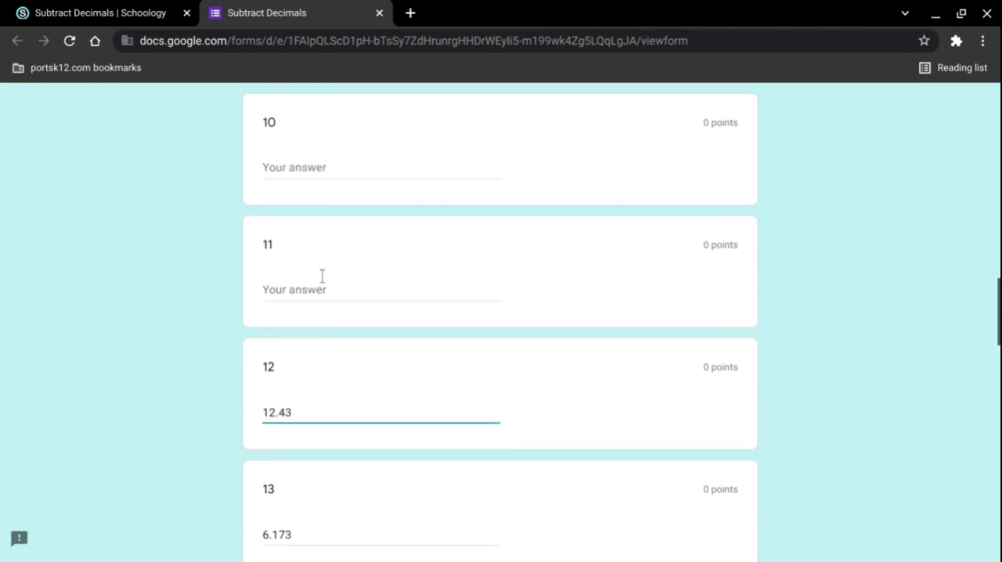
Complete question 12 as 12.43 and enter 3.5 as question 11's answer.
click(321, 277)
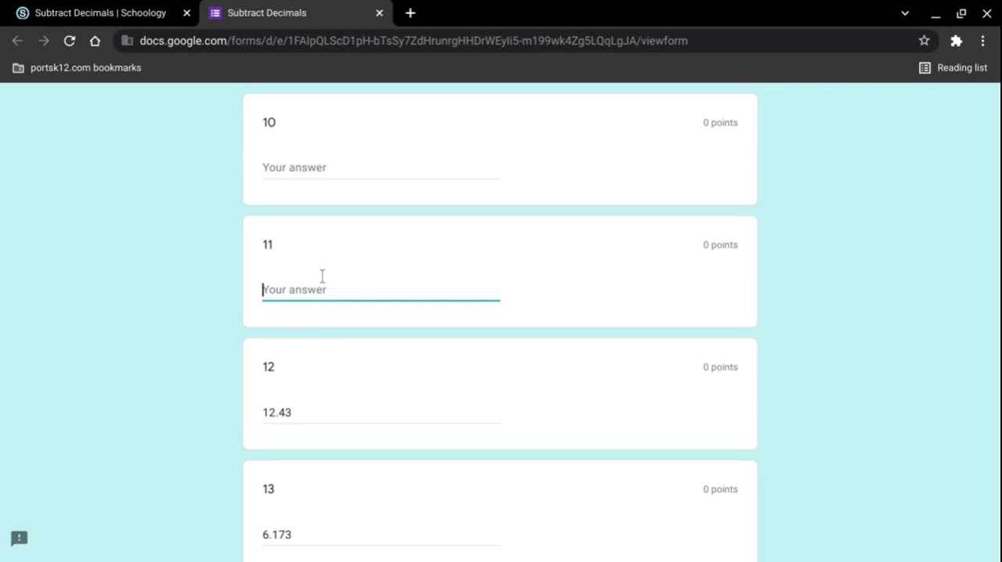
text(3.5)
key(shift+Tab)
scroll(321, 276, up, 3)
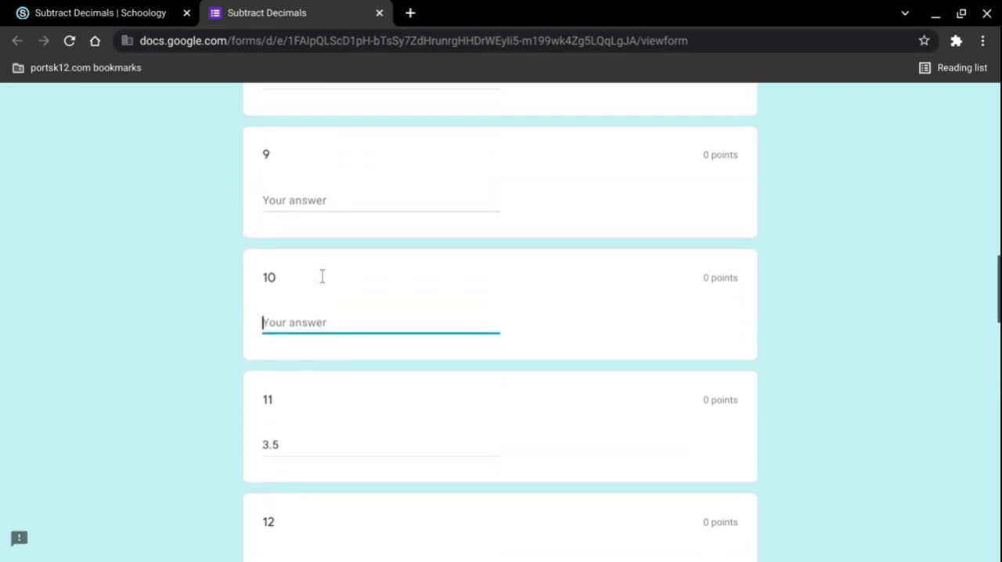
text(24.4)
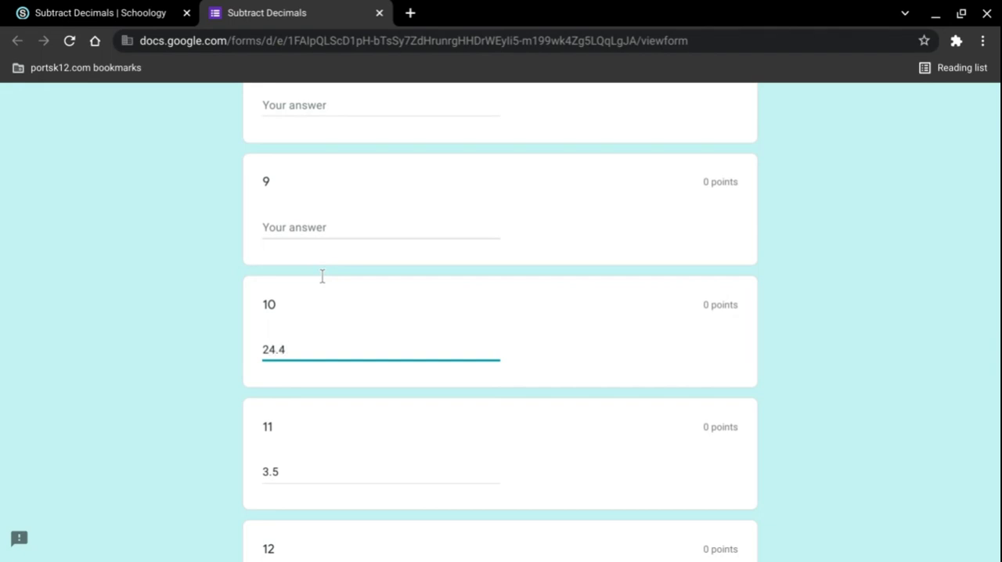
Enter 24.4, 45.89 and 54.09 as the answers to questions 10, 9 and 8.
key(shift+Tab)
scroll(322, 276, up, 2)
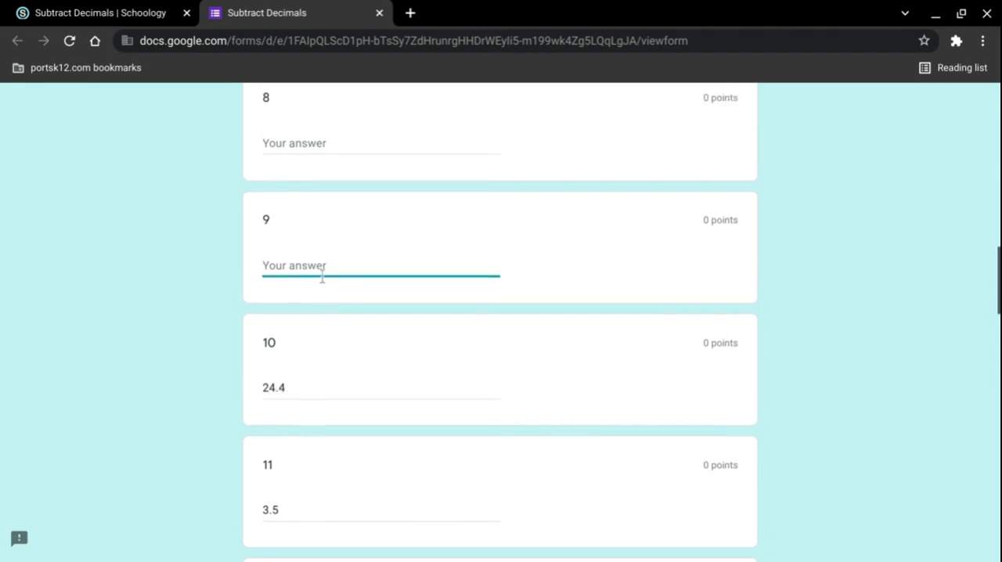
scroll(321, 277, up, 2)
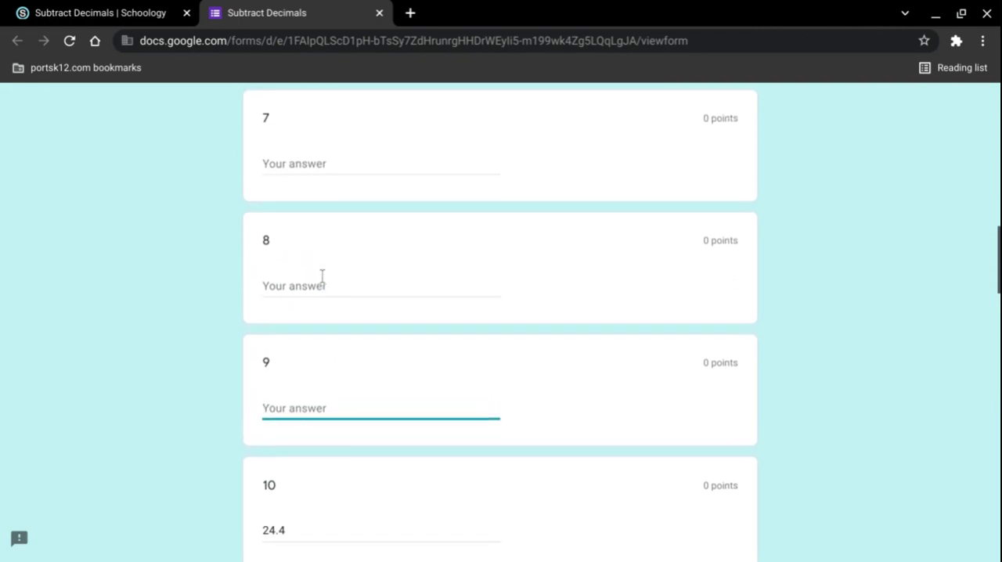
text(45.)
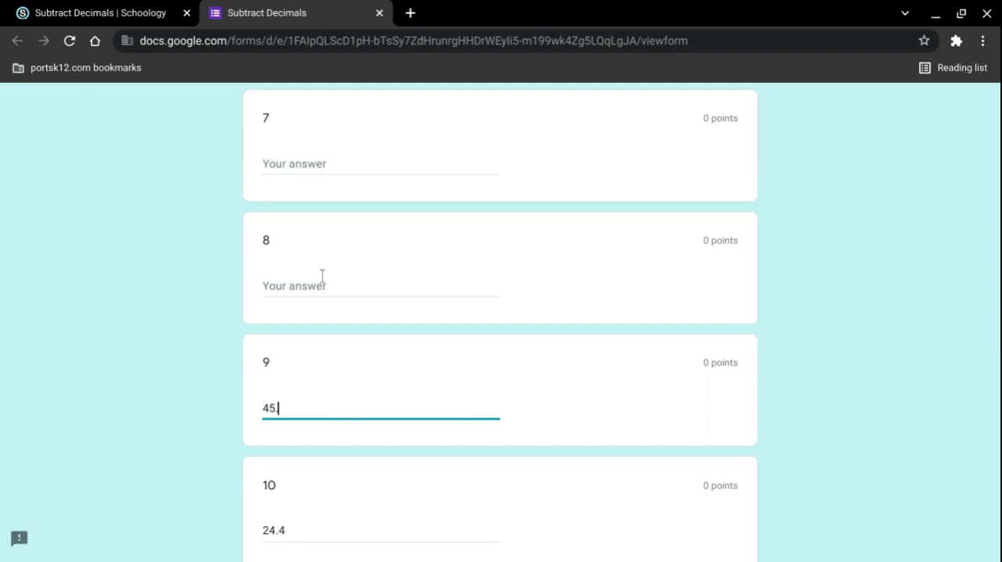
text(89)
click(322, 276)
scroll(321, 276, up, 2)
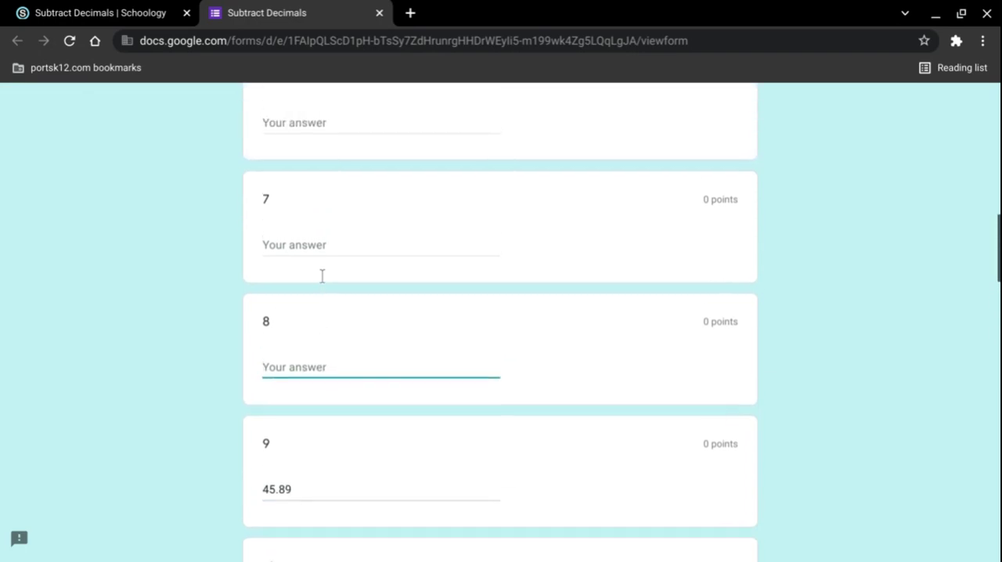
text(54.)
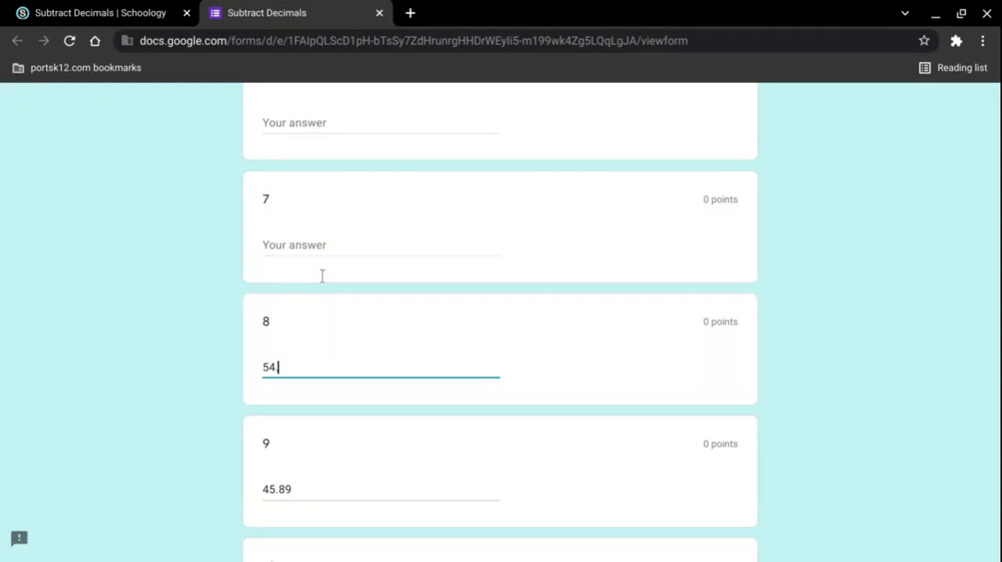
text(09)
key(shift+Tab)
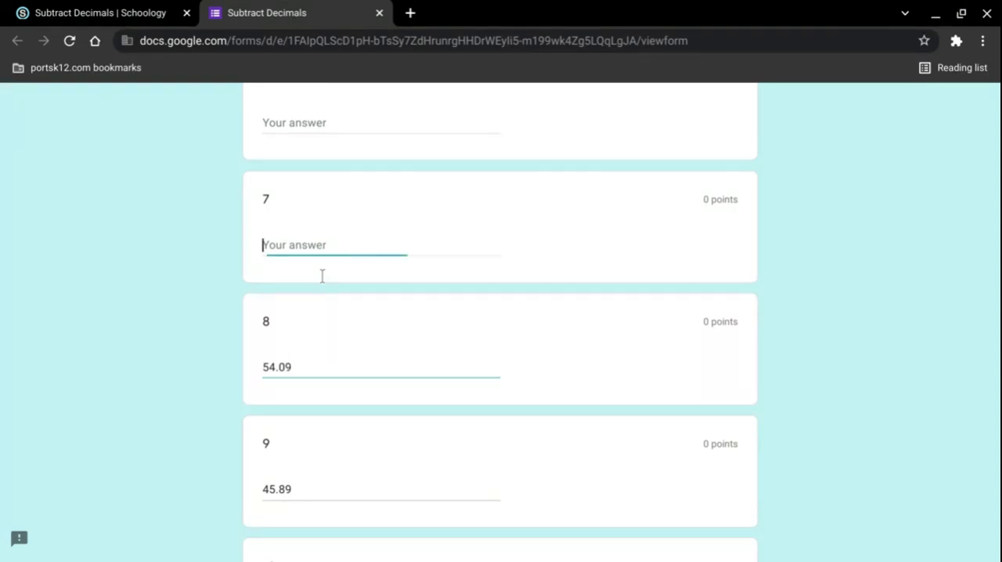
scroll(321, 276, up, 1)
scroll(321, 277, up, 1)
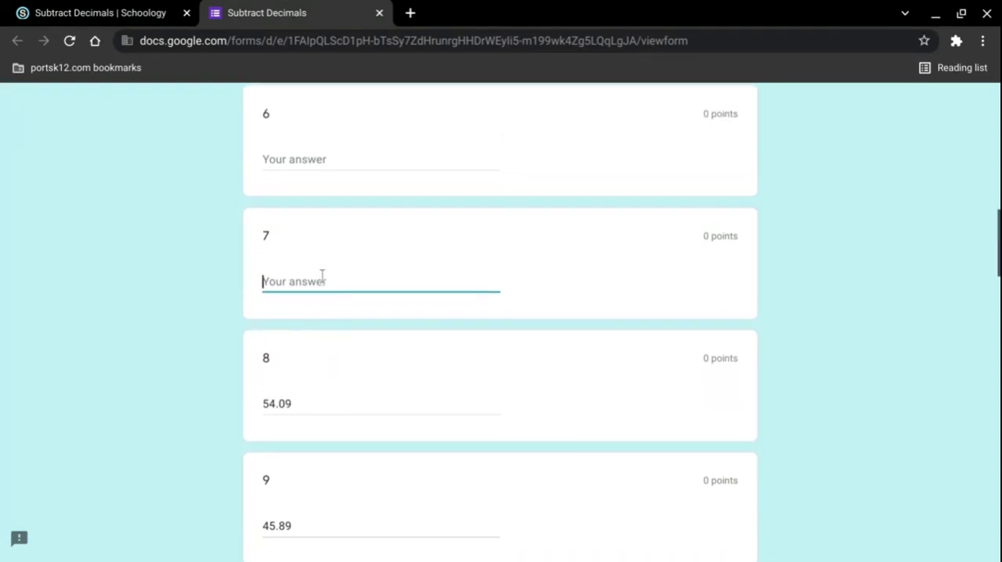
scroll(322, 276, up, 1)
scroll(322, 276, up, 1)
scroll(322, 276, up, 1)
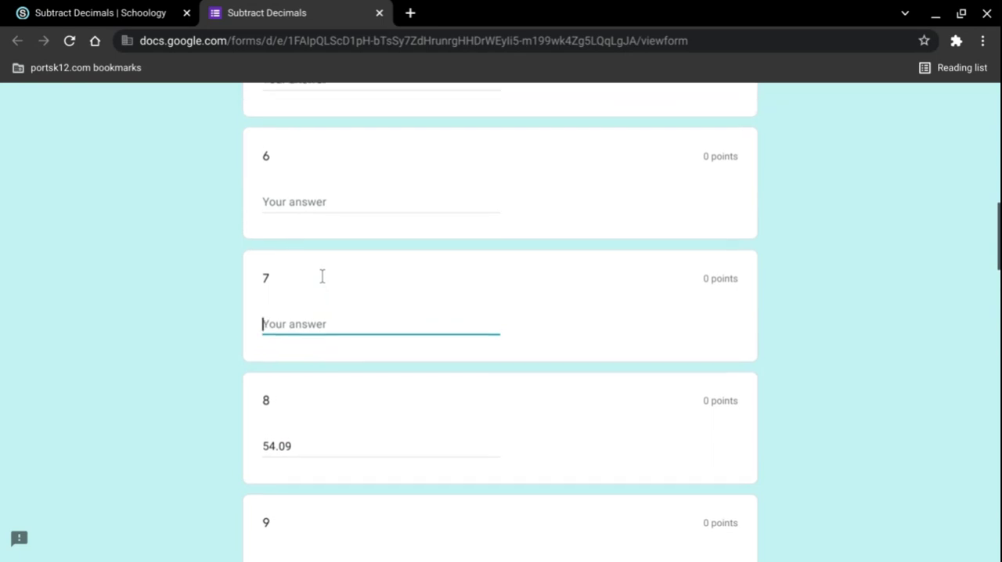
scroll(322, 276, up, 1)
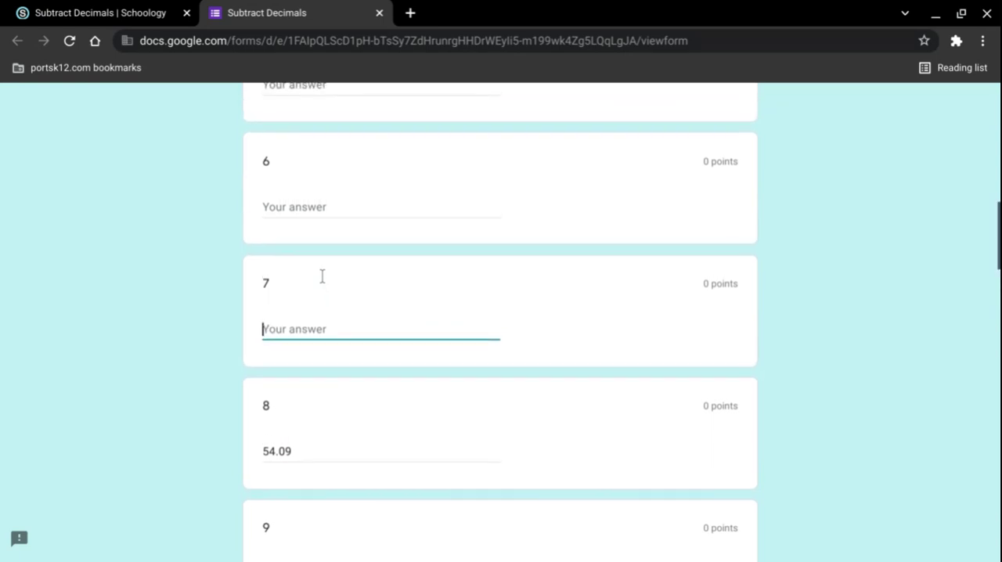
text(12.5)
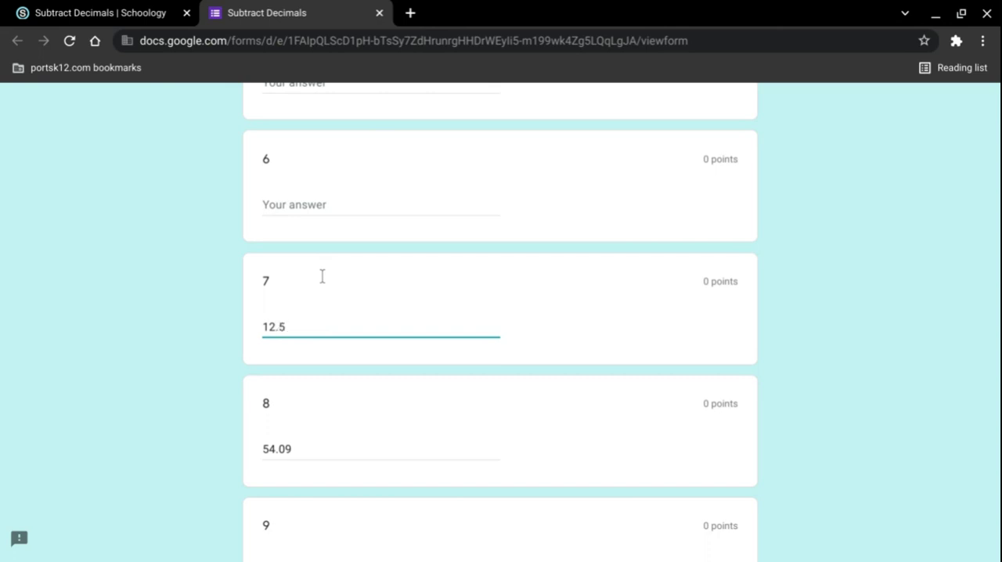
Work back from question 6, filling questions 5 to 1 with 12.893, 15.4, 3.17, 20.74, 58.4.
key(shift+Tab)
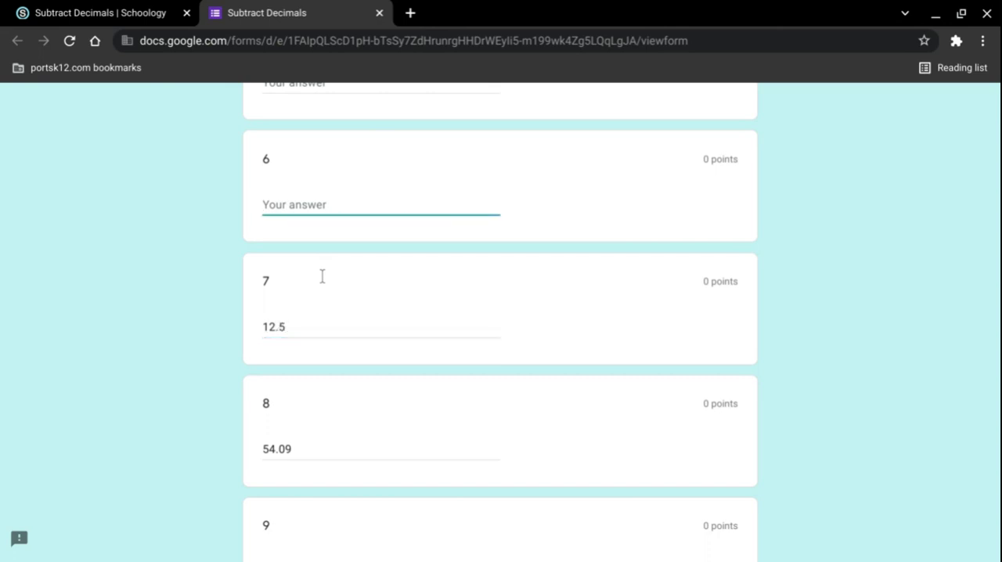
scroll(322, 276, up, 1)
scroll(321, 276, up, 1)
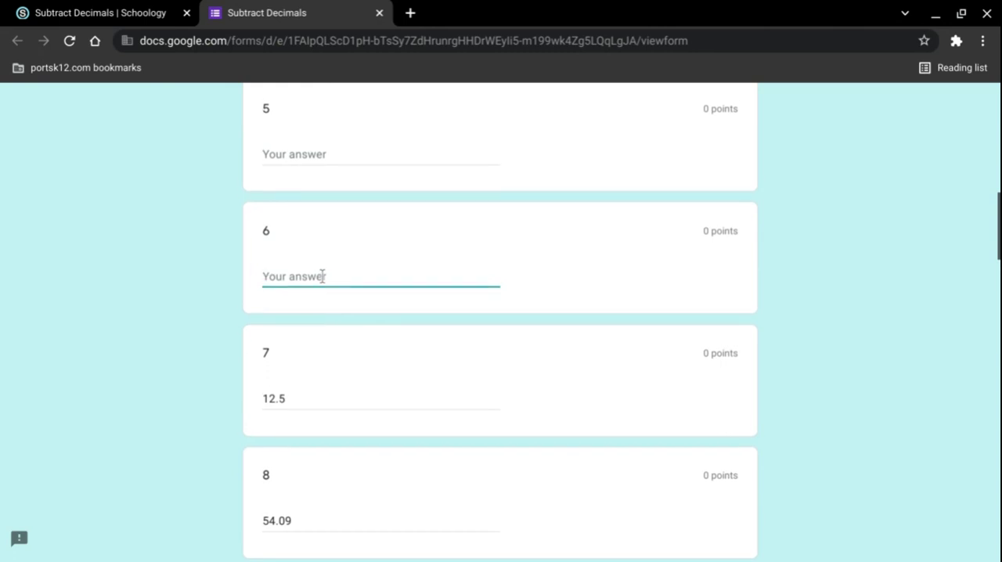
scroll(322, 276, up, 1)
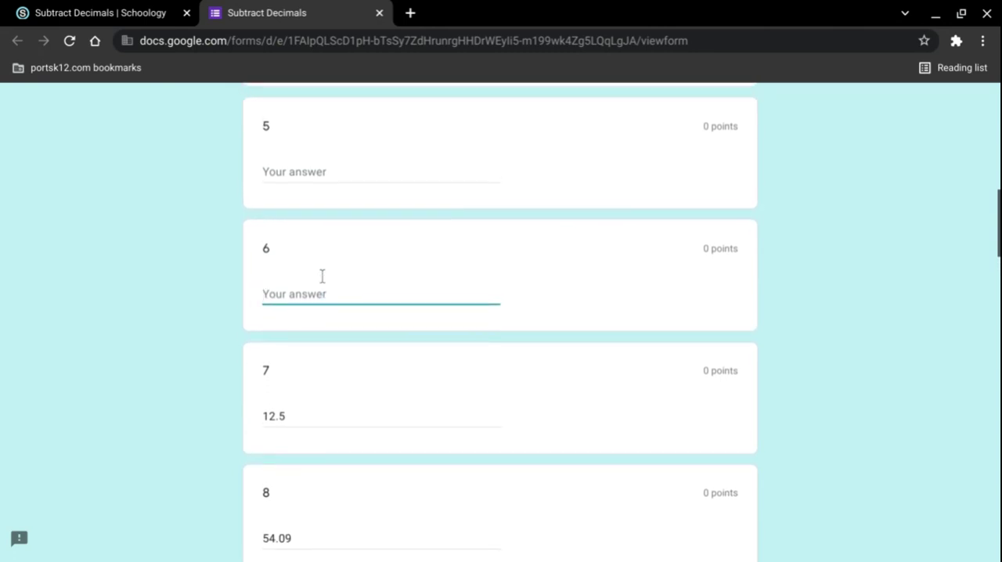
text(7.)
text(7)
text(81)
key(shift+Tab)
text(12)
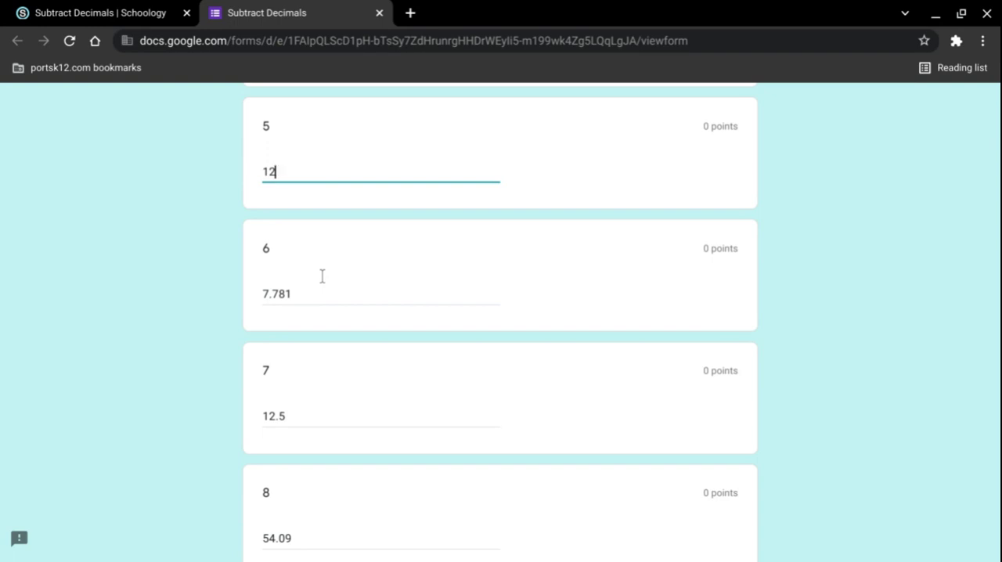
text(.89)
text(3)
scroll(321, 276, up, 3)
click(321, 276)
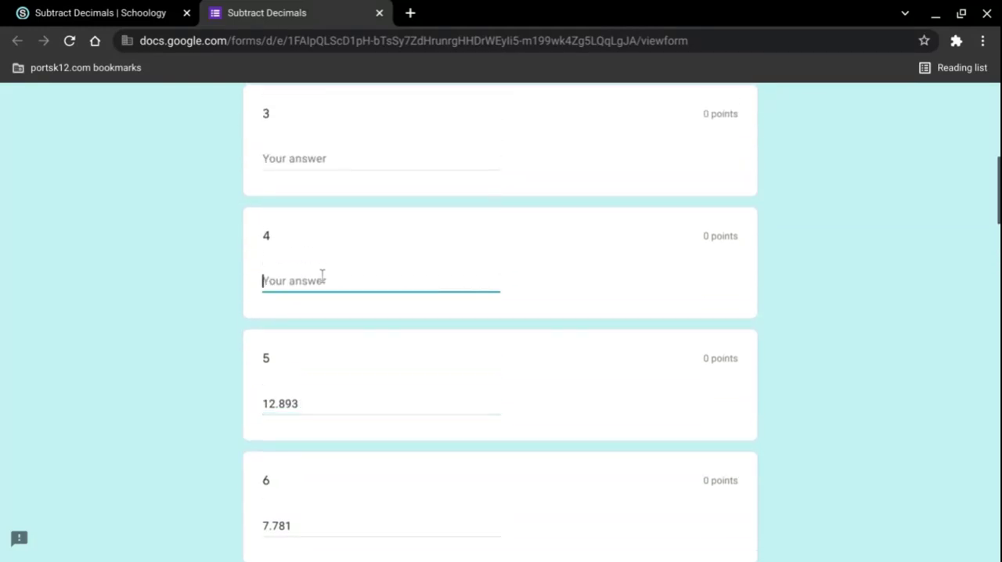
scroll(322, 275, up, 1)
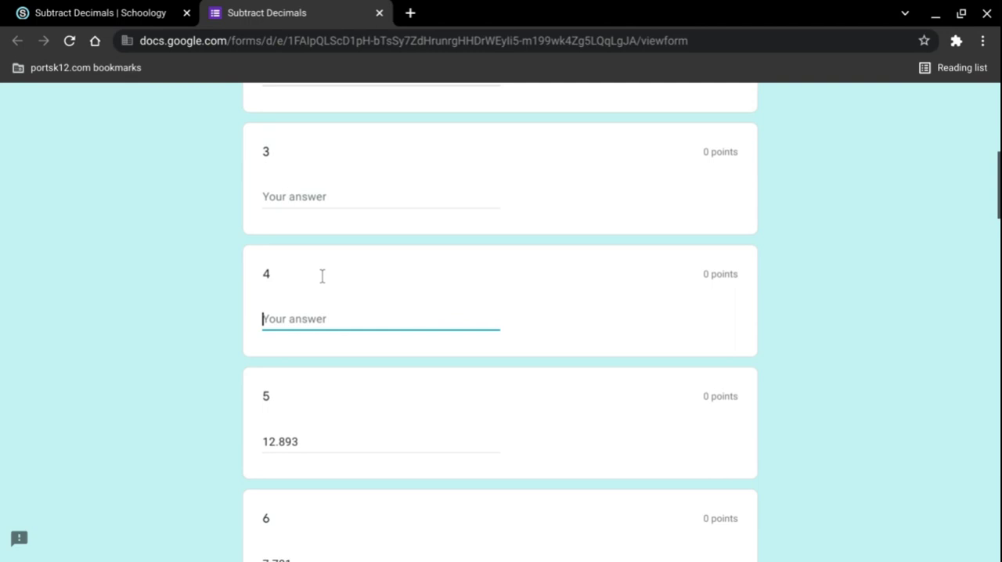
scroll(321, 275, up, 1)
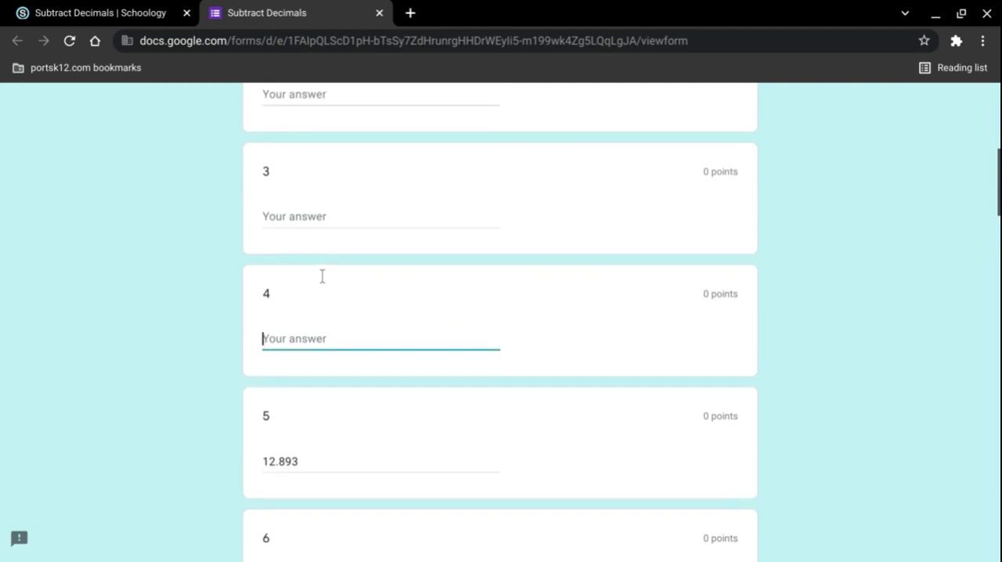
text(15.4)
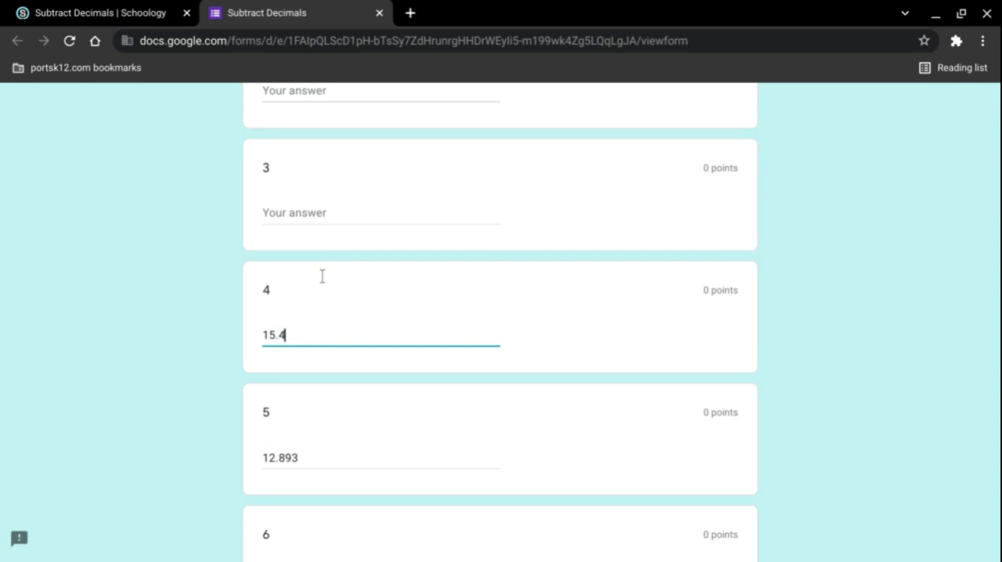
scroll(321, 277, up, 2)
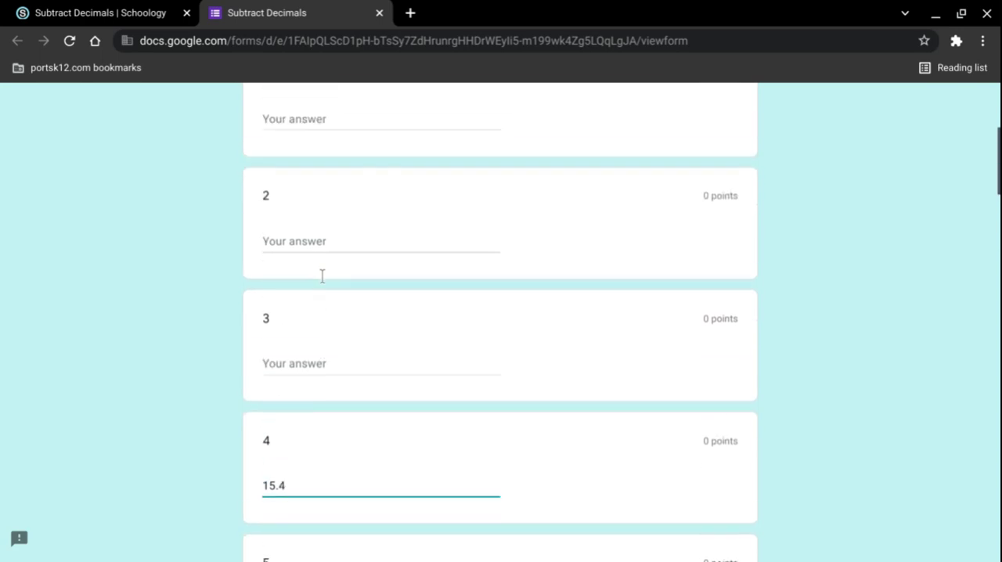
key(shift+Tab)
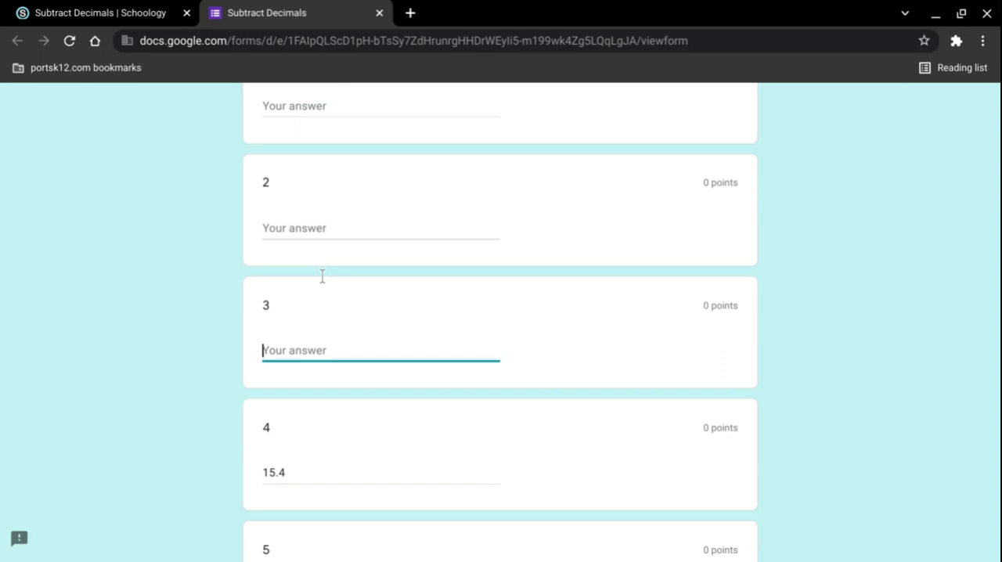
text(3.17)
key(shift+Tab)
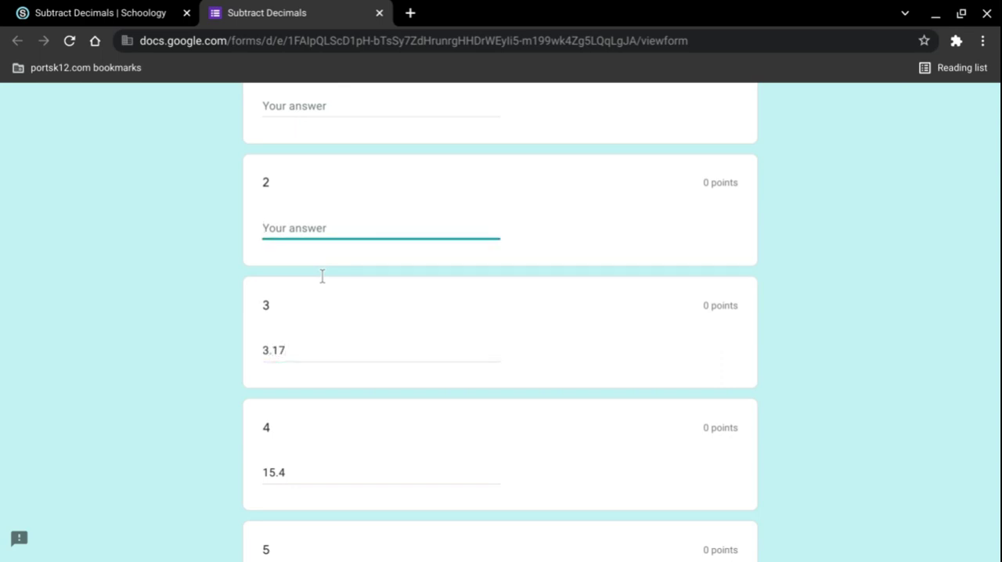
scroll(322, 276, up, 1)
text(20.74)
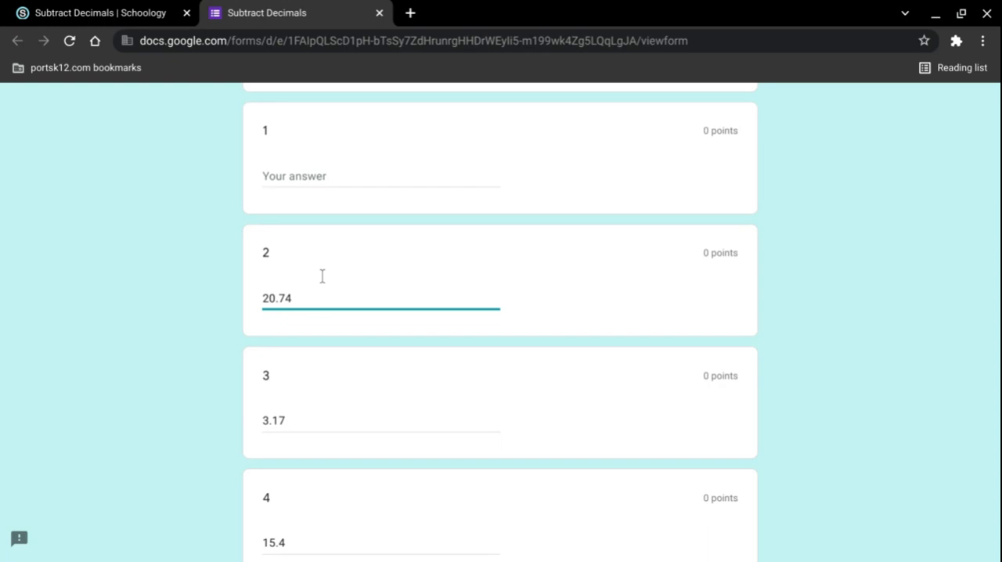
key(shift+Tab)
scroll(321, 276, up, 1)
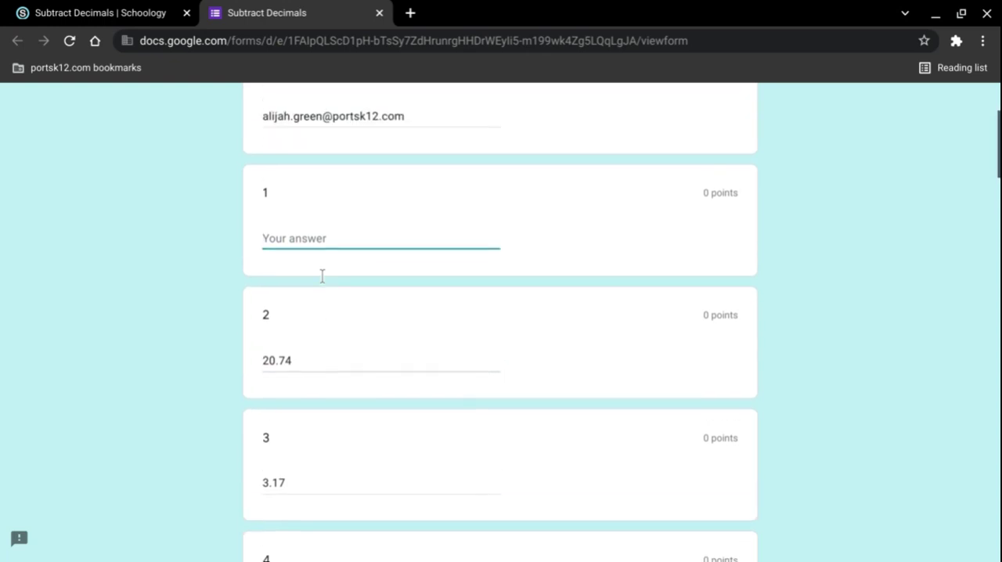
text(58.4)
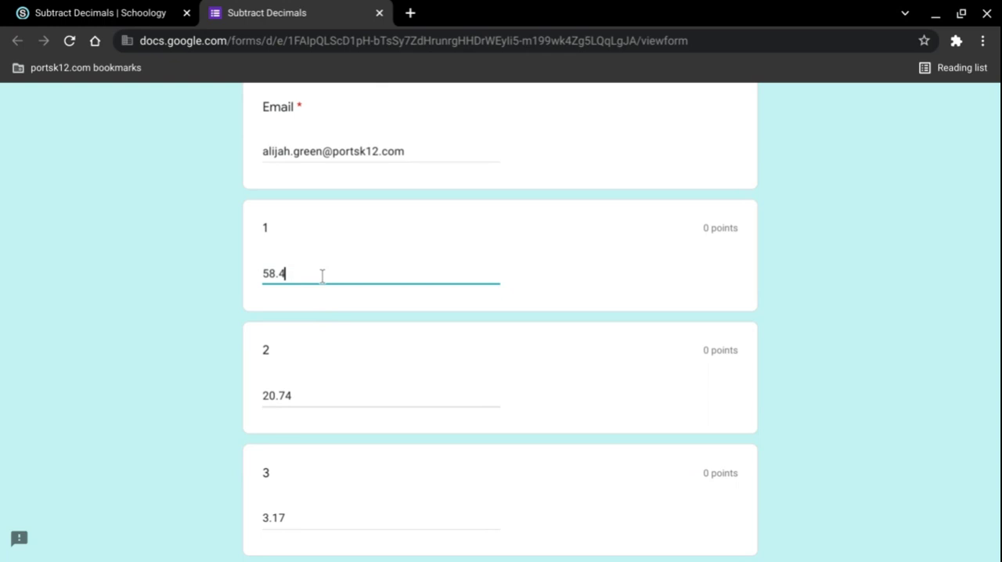
scroll(321, 276, up, 2)
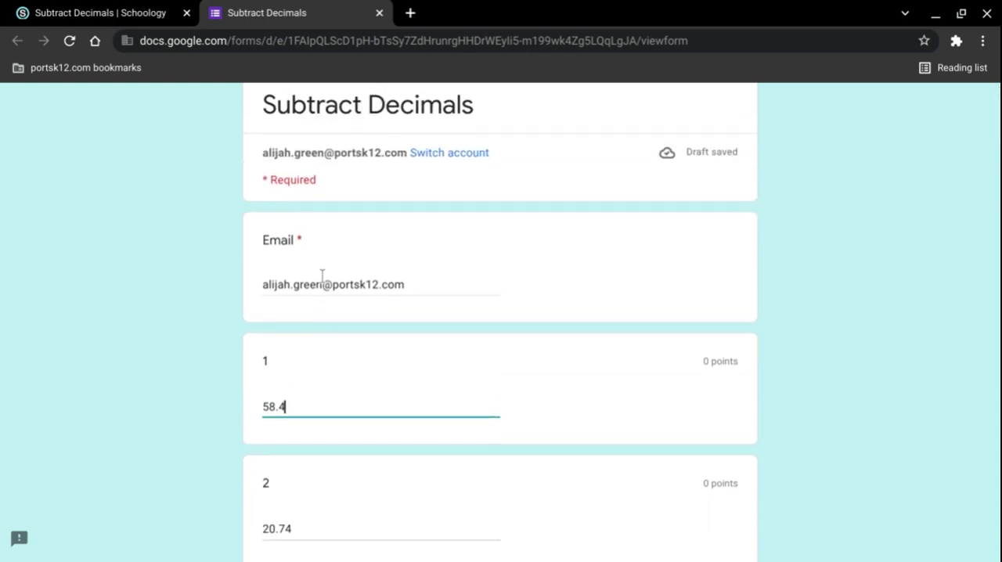
scroll(423, 262, up, 1)
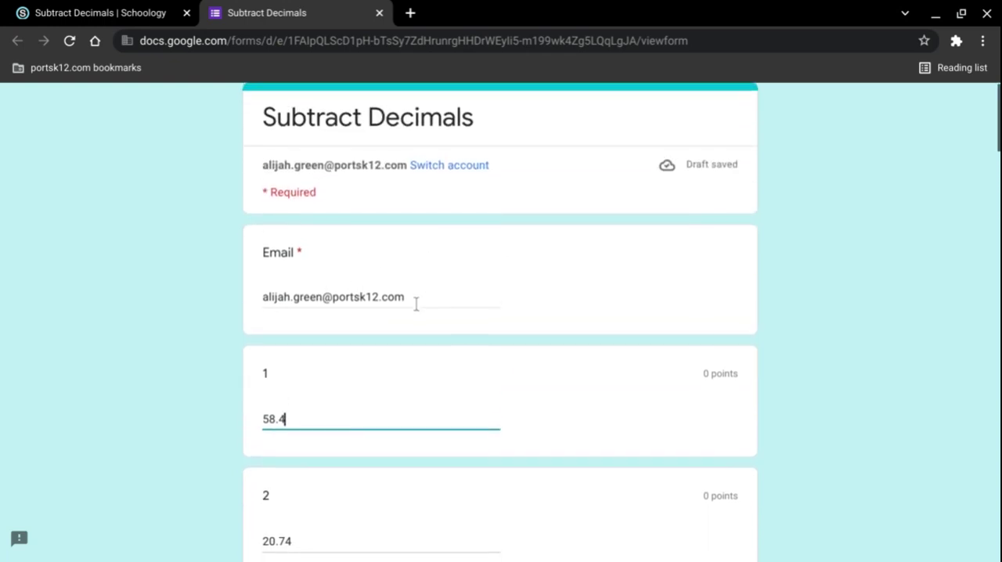
scroll(416, 303, down, 2)
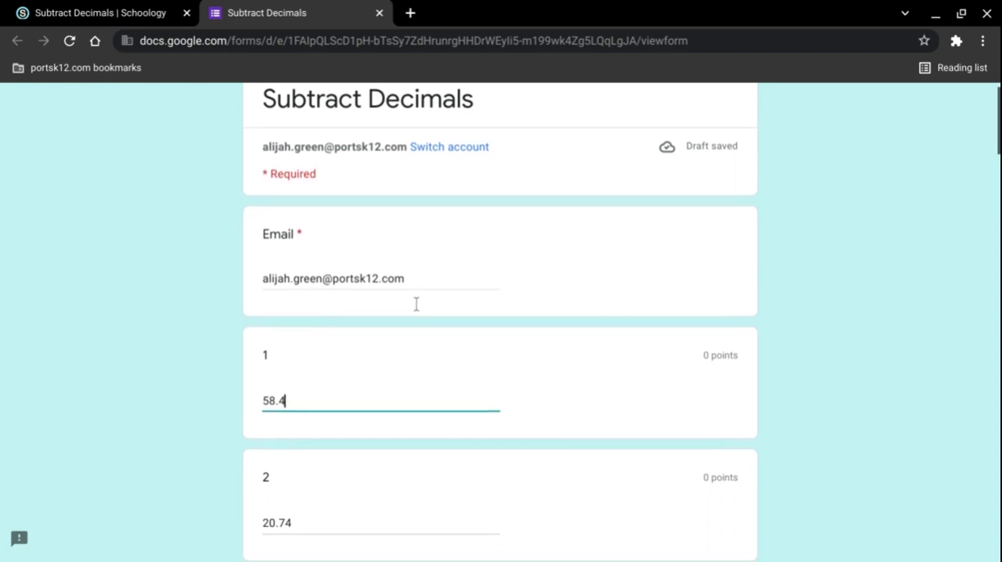
scroll(628, 260, down, 1)
Submit the Subtract Decimals quiz with all 24 decimal answers entered.
click(875, 260)
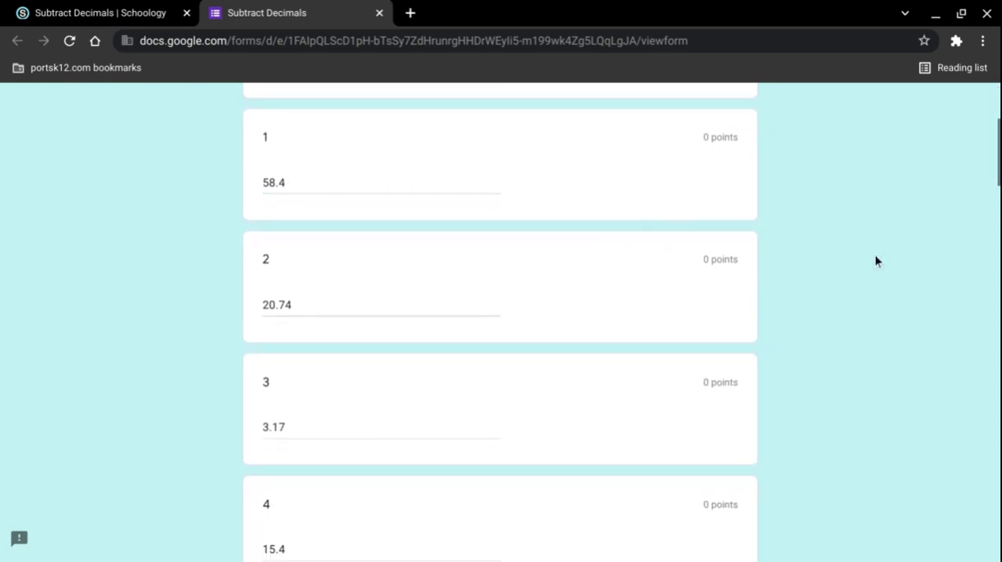
scroll(875, 261, down, 1)
scroll(874, 260, down, 1)
scroll(874, 260, down, 2)
scroll(874, 260, down, 2)
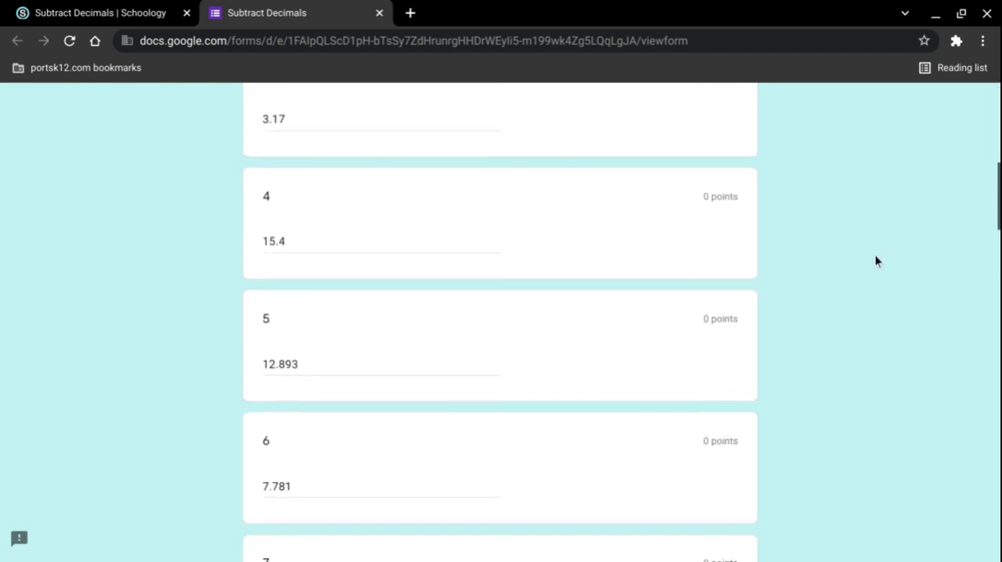
scroll(874, 260, down, 5)
scroll(874, 260, down, 1)
scroll(875, 260, down, 2)
scroll(874, 260, down, 6)
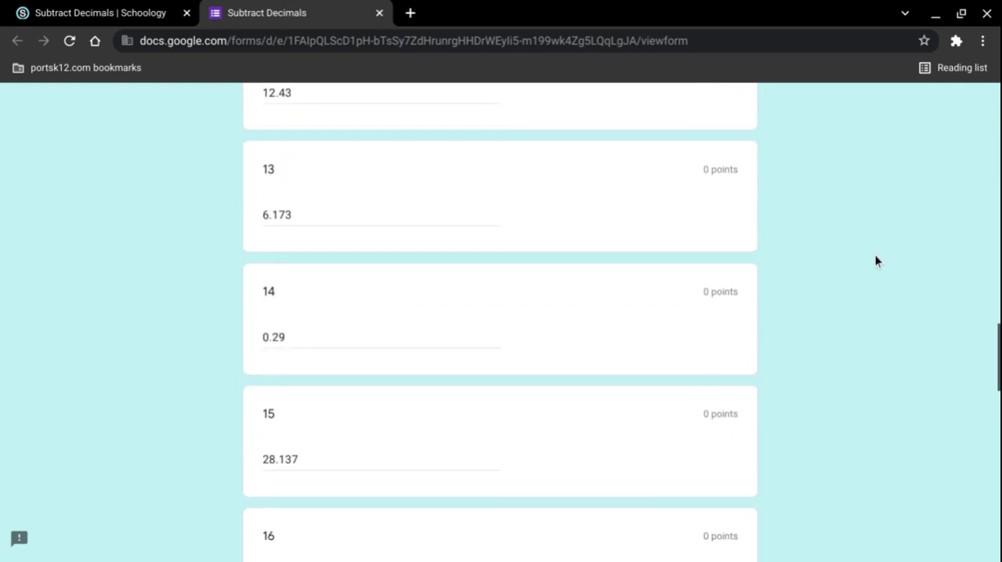
scroll(874, 260, down, 4)
scroll(876, 261, down, 6)
scroll(876, 261, down, 2)
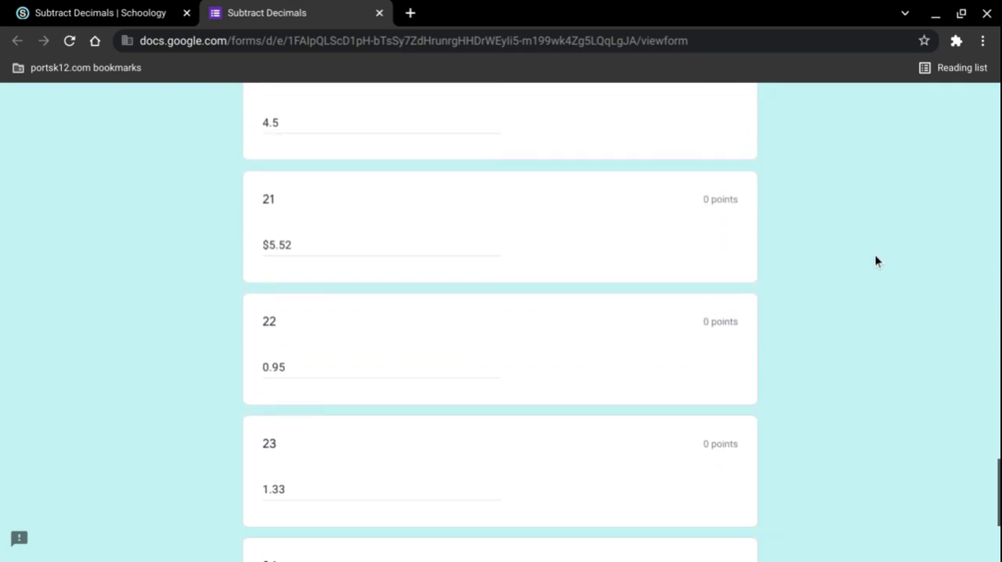
scroll(876, 261, down, 3)
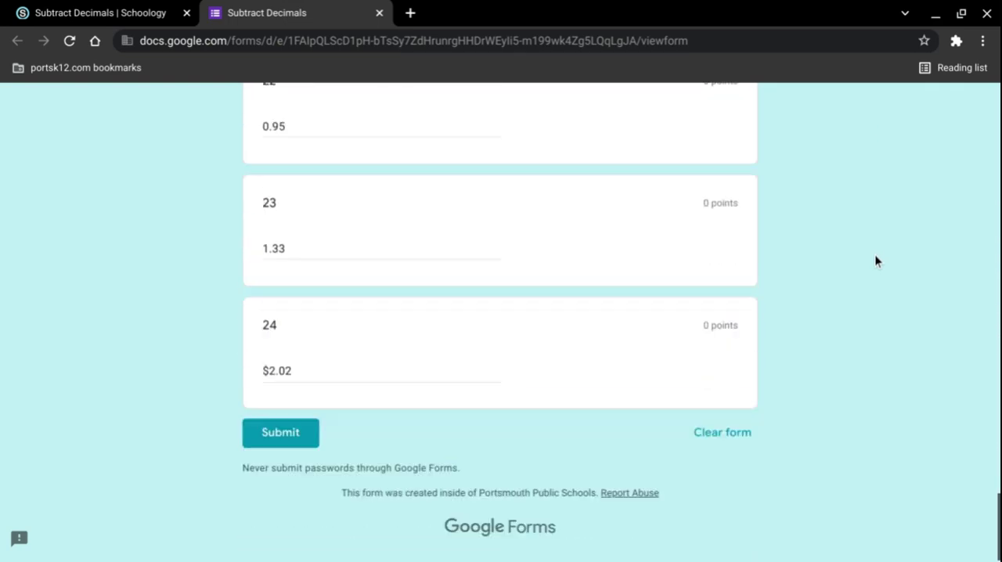
click(275, 440)
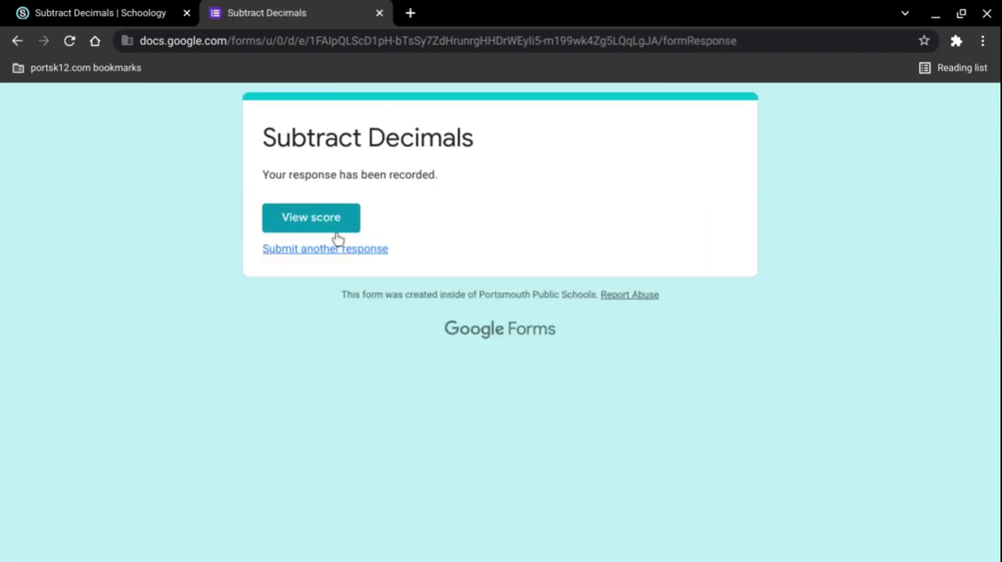
Show this response's score page with every decimal answer marked correct.
click(326, 218)
scroll(626, 149, down, 1)
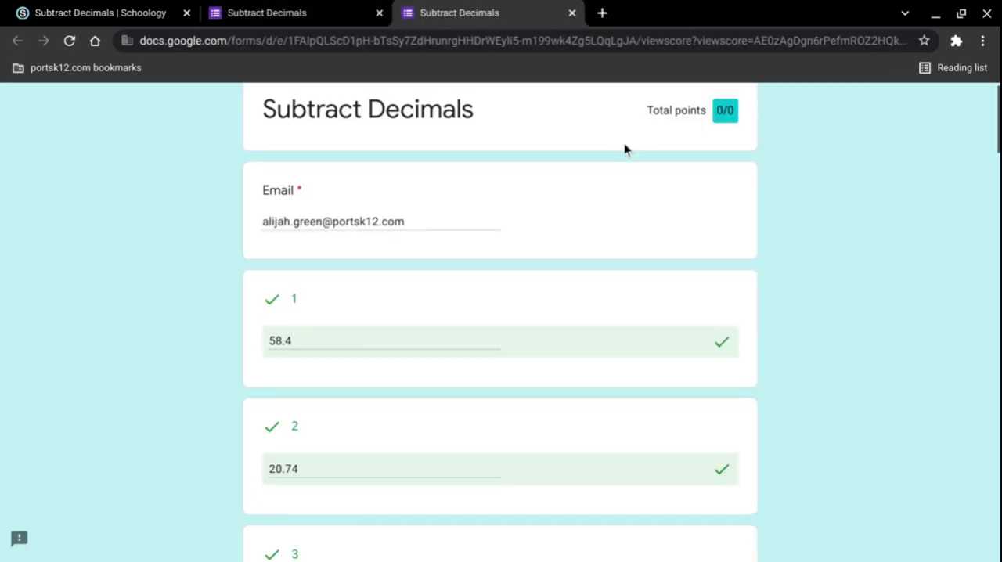
scroll(625, 149, down, 2)
scroll(697, 159, down, 2)
scroll(882, 125, down, 1)
scroll(882, 125, down, 1)
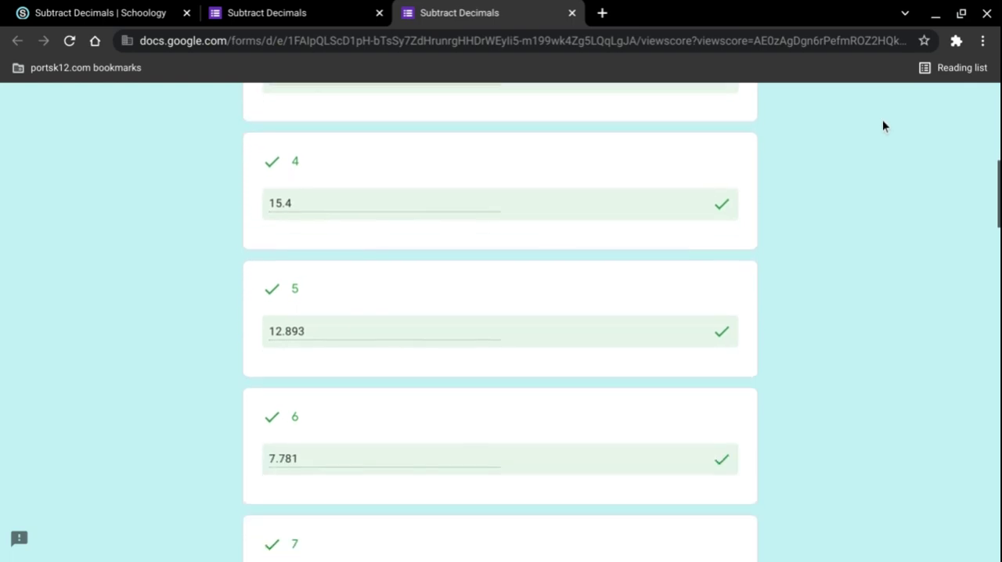
scroll(881, 125, down, 4)
scroll(882, 125, down, 3)
scroll(882, 125, down, 2)
scroll(882, 125, down, 3)
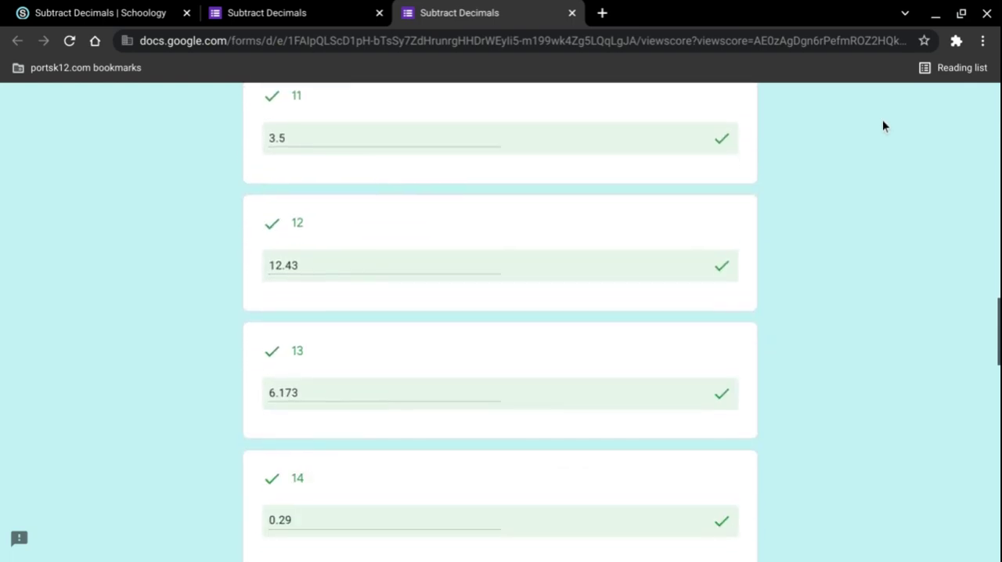
scroll(882, 125, down, 2)
scroll(882, 125, down, 2)
scroll(882, 125, down, 2)
scroll(882, 125, down, 2)
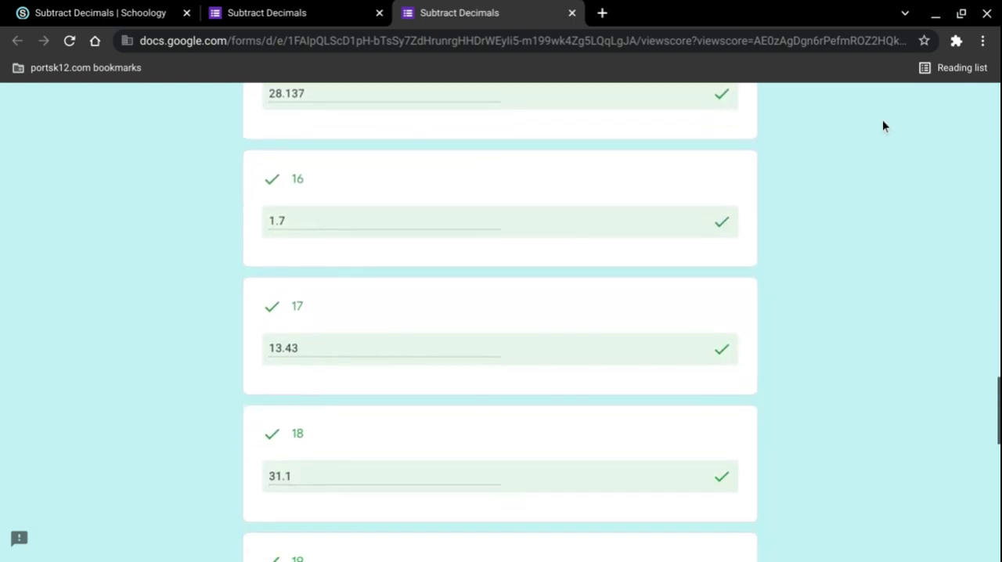
scroll(882, 125, down, 2)
scroll(882, 126, down, 1)
scroll(882, 126, down, 1)
scroll(882, 126, down, 1)
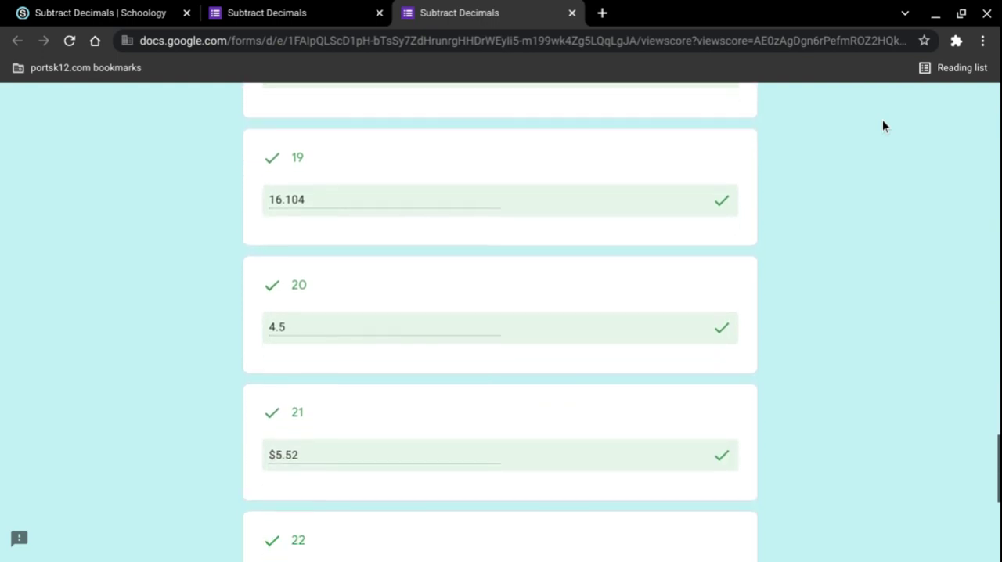
scroll(882, 126, down, 2)
scroll(882, 126, down, 2)
scroll(882, 126, down, 1)
scroll(882, 126, up, 3)
scroll(882, 126, up, 8)
scroll(882, 126, up, 15)
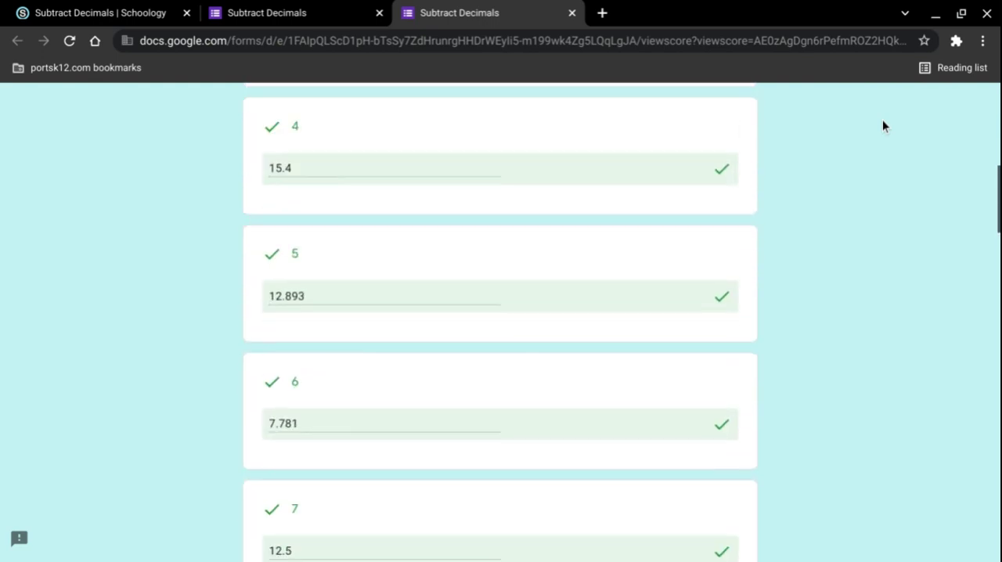